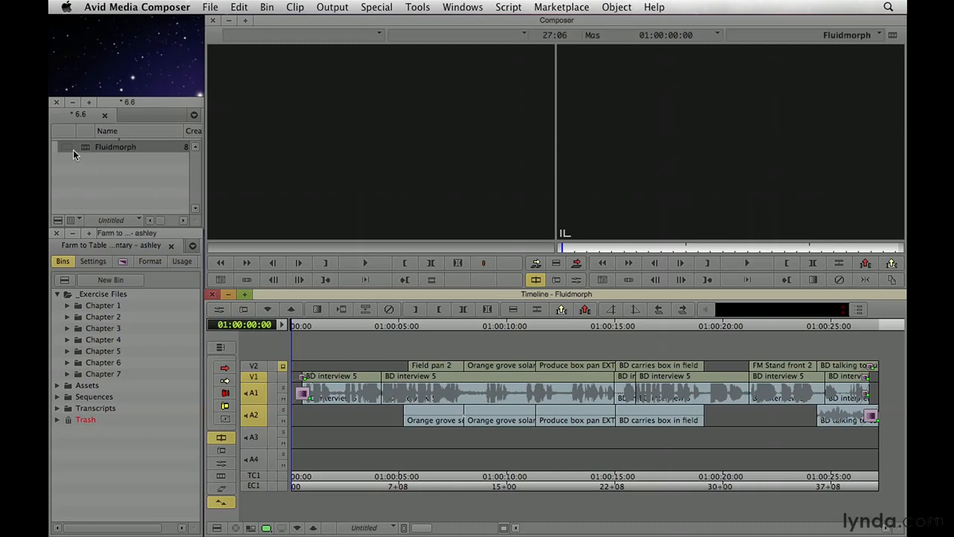
Step: Play the sequence across the cut between the first two BD interview 5 clips to examine the jump
{"action": "left_click_drag", "start_coordinate": [314, 325], "coordinate": [371, 364]}
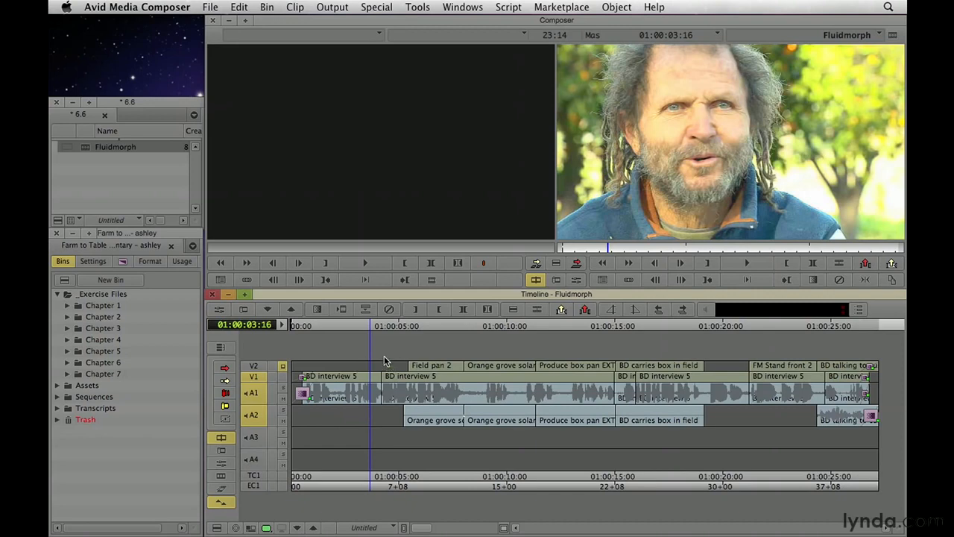
{"action": "left_click_drag", "start_coordinate": [372, 331], "coordinate": [344, 326]}
{"action": "key", "text": "space"}
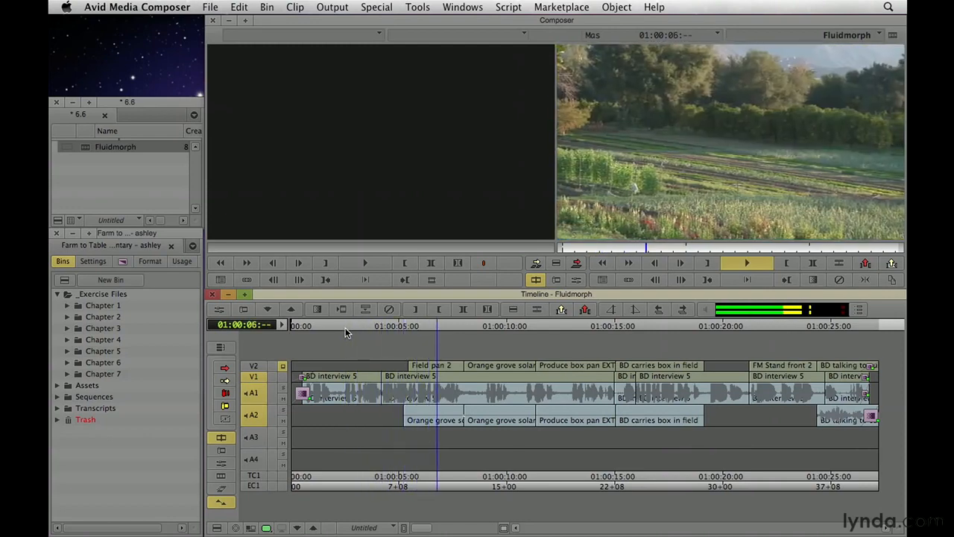
{"action": "key", "text": "space"}
Step: Apply the FluidMorph effect from Illusion FX to the V1 cut between the first two BD interview 5 clips
{"action": "left_click_drag", "start_coordinate": [377, 325], "coordinate": [378, 325]}
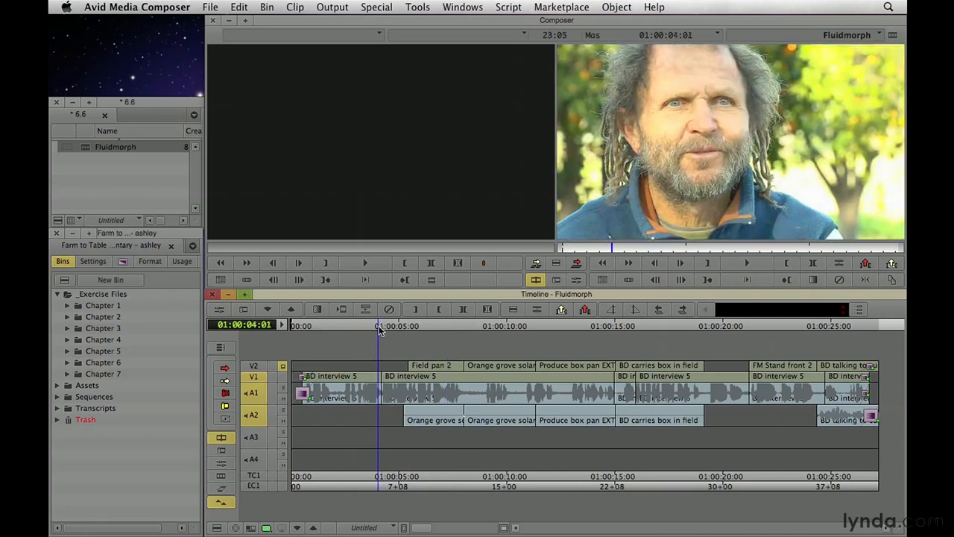
{"action": "left_click", "coordinate": [122, 262]}
{"action": "left_click", "coordinate": [70, 485]}
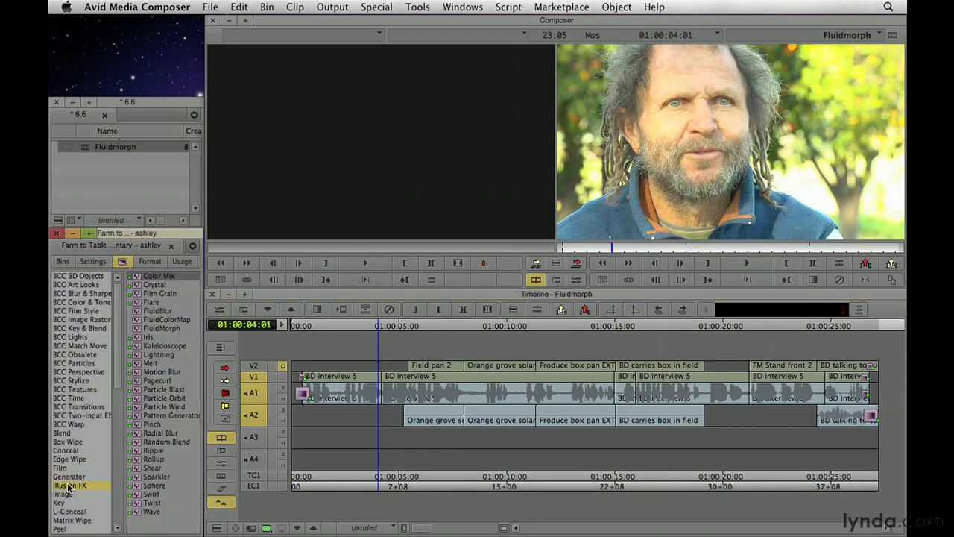
{"action": "left_click", "coordinate": [158, 328]}
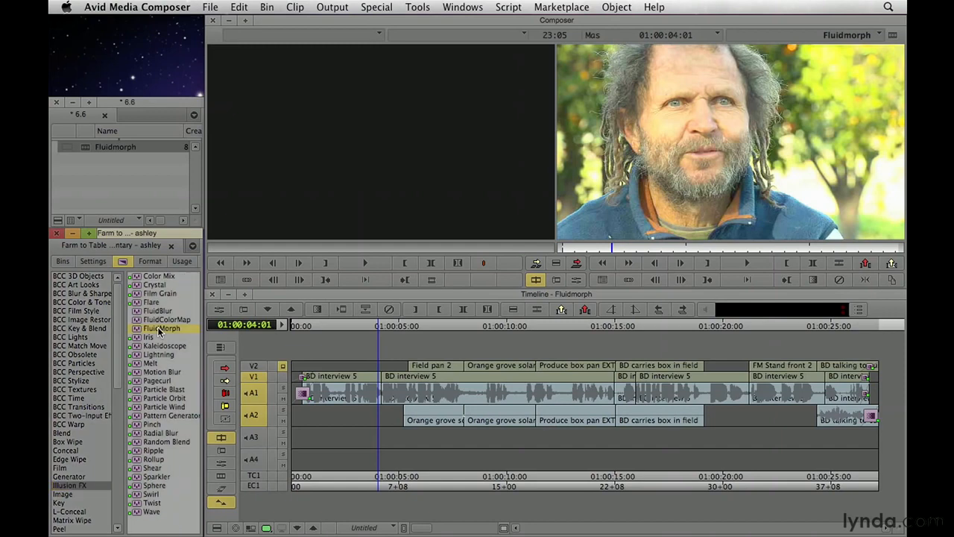
{"action": "left_click_drag", "start_coordinate": [157, 326], "coordinate": [381, 376]}
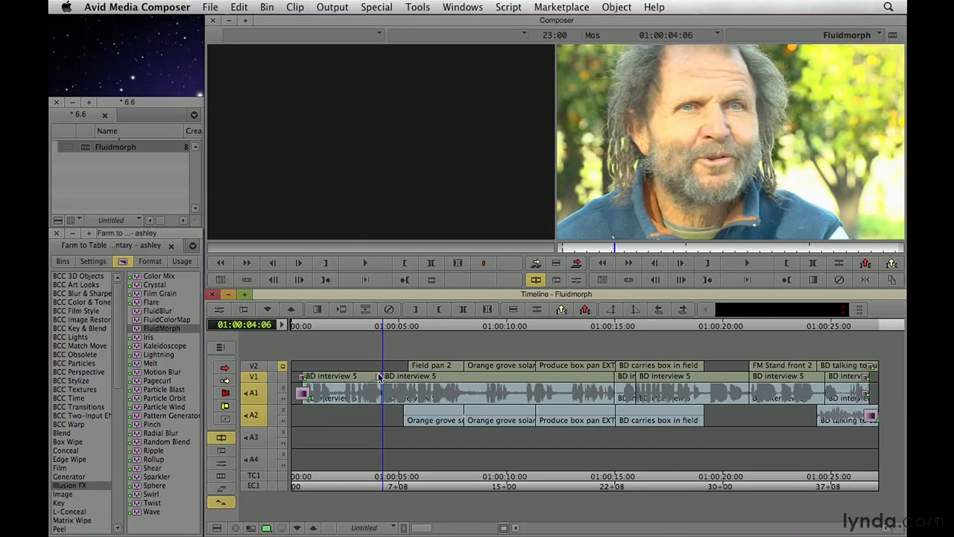
Step: Open the FluidMorph transition in the Effect Editor and set its duration to 0:08
{"action": "left_click", "coordinate": [219, 310]}
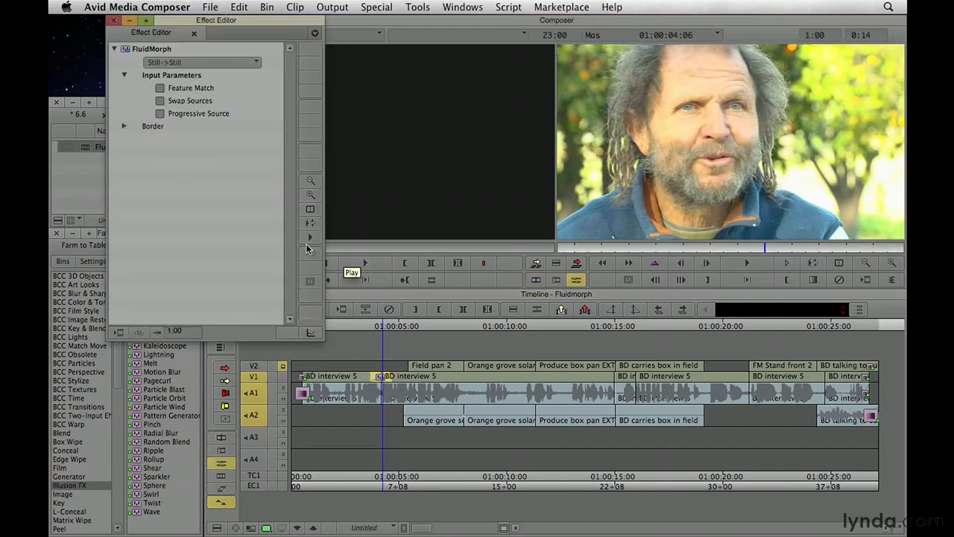
{"action": "left_click", "coordinate": [187, 332]}
{"action": "key", "text": "Return"}
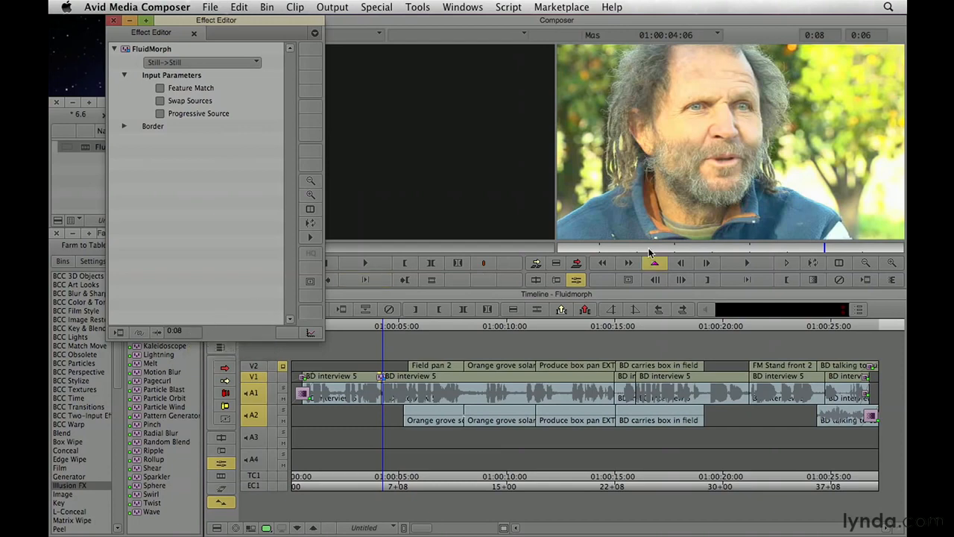
Step: Preview the shortened FluidMorph transition by moving through its frames from start to end and back
{"action": "left_click", "coordinate": [617, 247]}
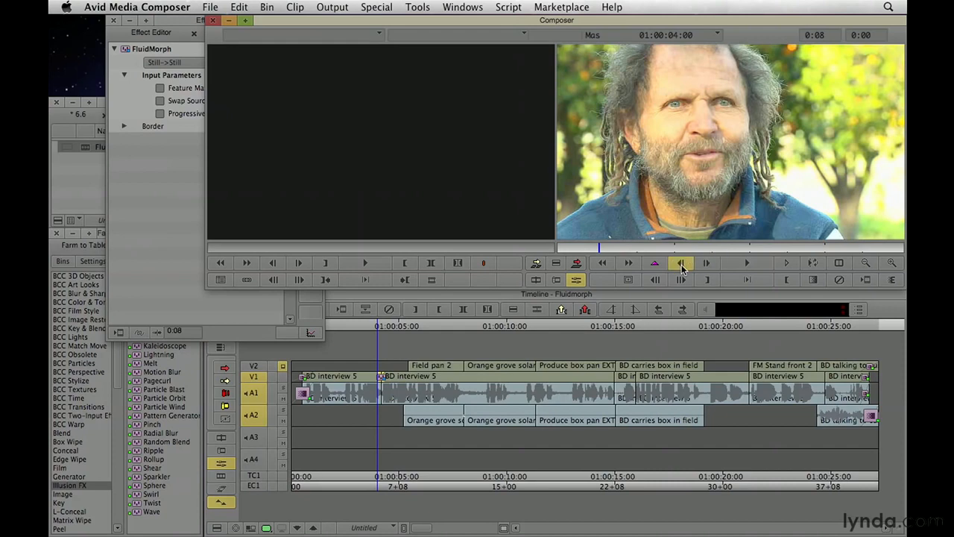
{"action": "left_click", "coordinate": [745, 257]}
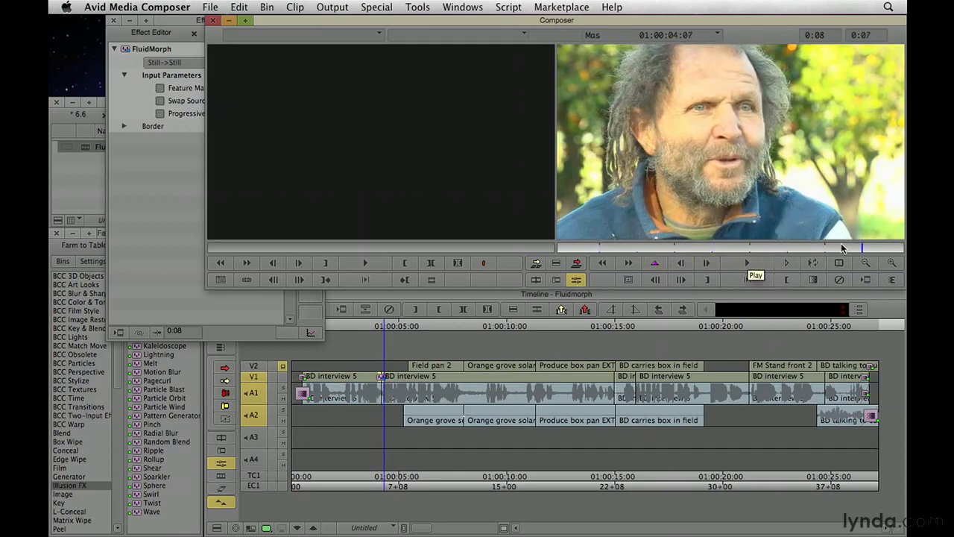
{"action": "left_click_drag", "start_coordinate": [879, 247], "coordinate": [571, 249]}
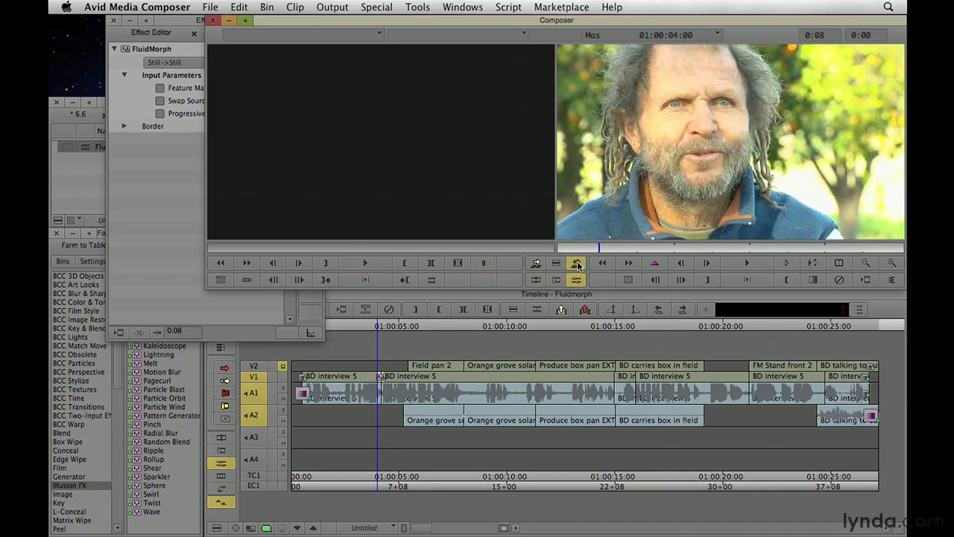
Step: Render the FluidMorph transition and close the Effect Editor
{"action": "left_click", "coordinate": [120, 333]}
{"action": "left_click", "coordinate": [515, 295]}
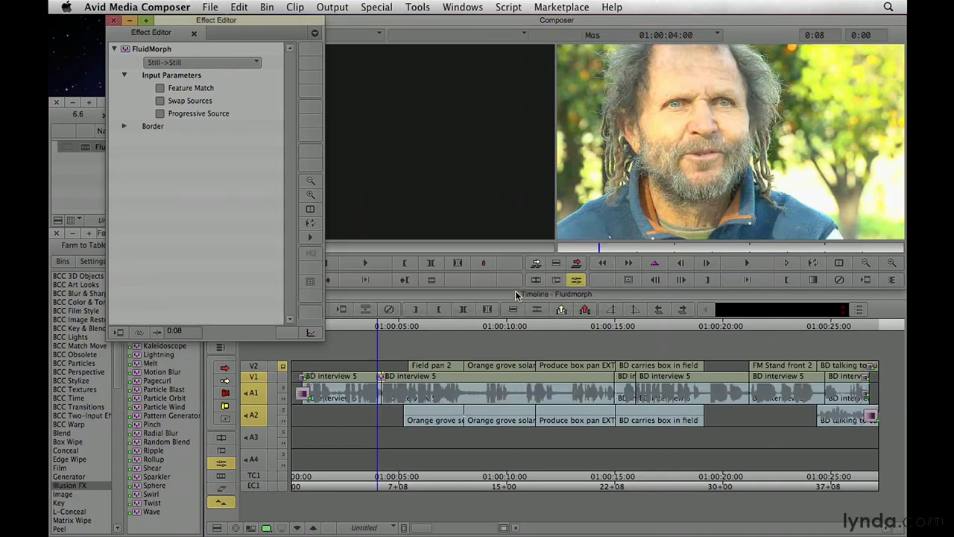
{"action": "left_click", "coordinate": [112, 20]}
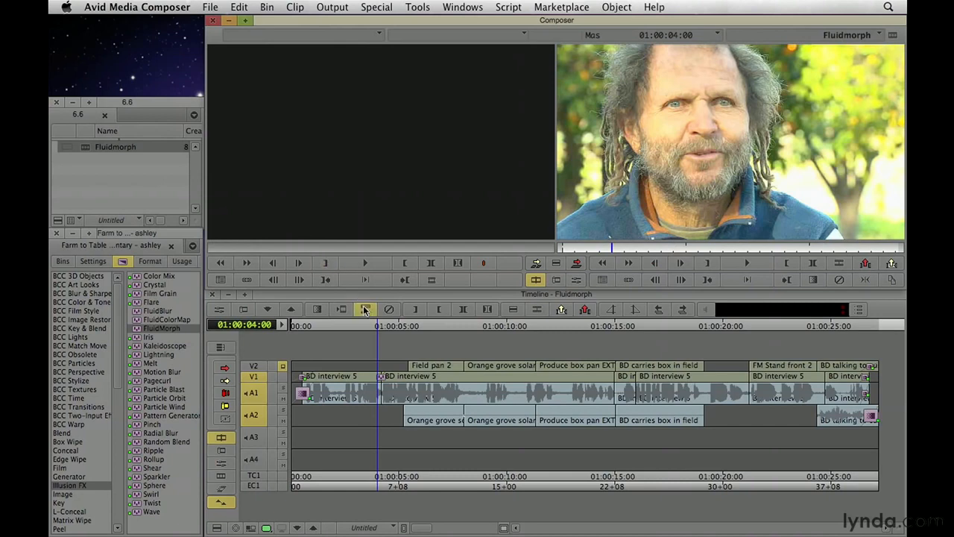
Step: Play the rendered FluidMorph transition from shortly before the first interview cut to check its smoothness
{"action": "left_click_drag", "start_coordinate": [369, 326], "coordinate": [366, 326]}
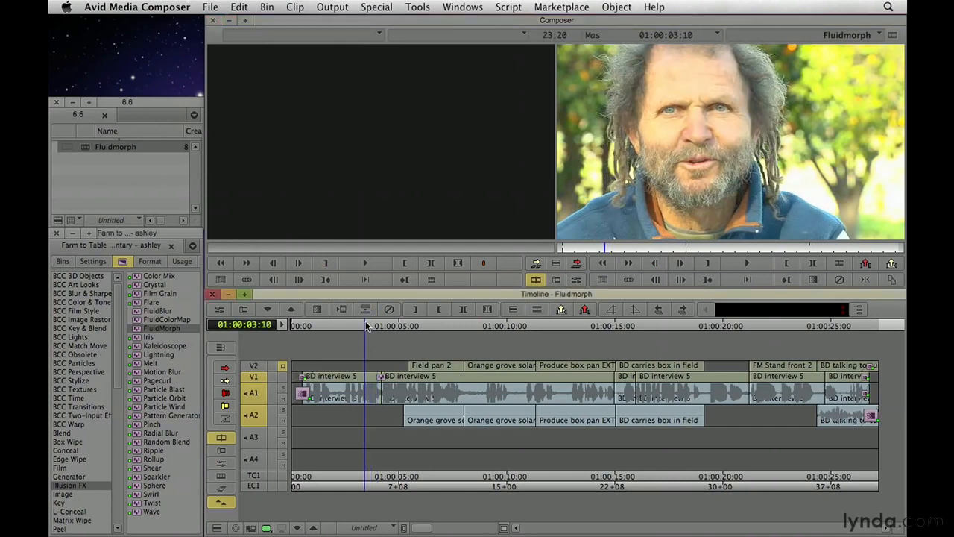
{"action": "key", "text": "space"}
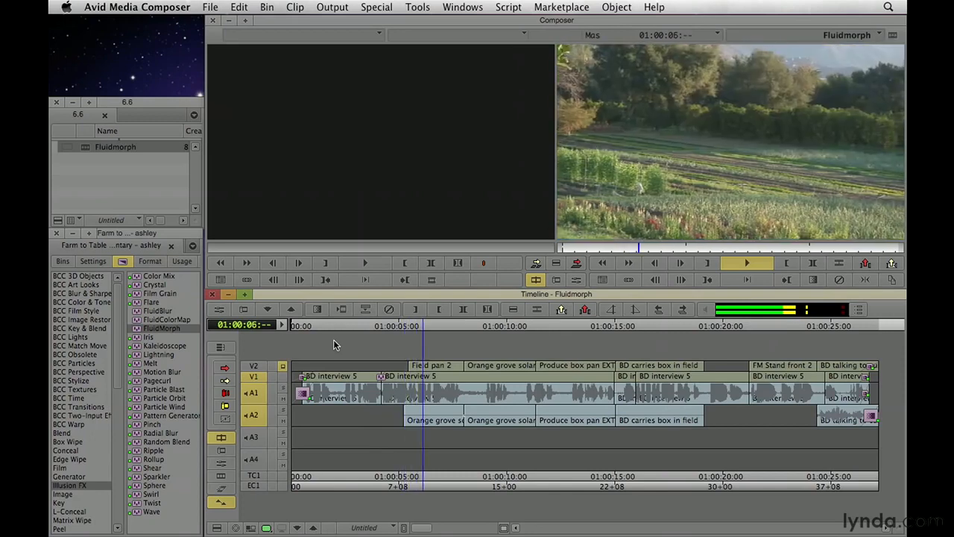
{"action": "mouse_move", "coordinate": [372, 330]}
{"action": "left_mouse_down"}
{"action": "mouse_move", "coordinate": [387, 328]}
{"action": "mouse_move", "coordinate": [372, 331]}
{"action": "left_mouse_up"}
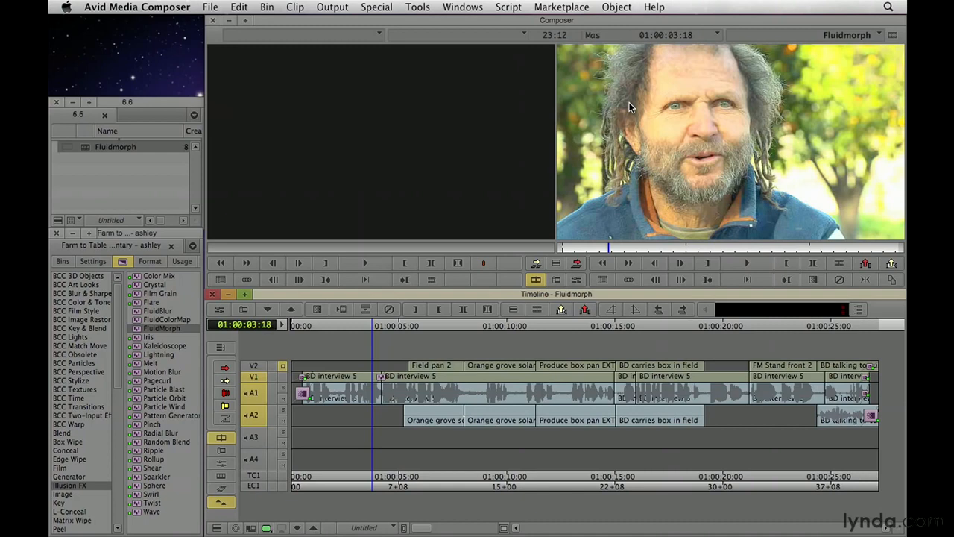
Step: Reopen the FluidMorph transition in the Effect Editor and examine its still and stream options without changing the setting
{"action": "left_click", "coordinate": [381, 328]}
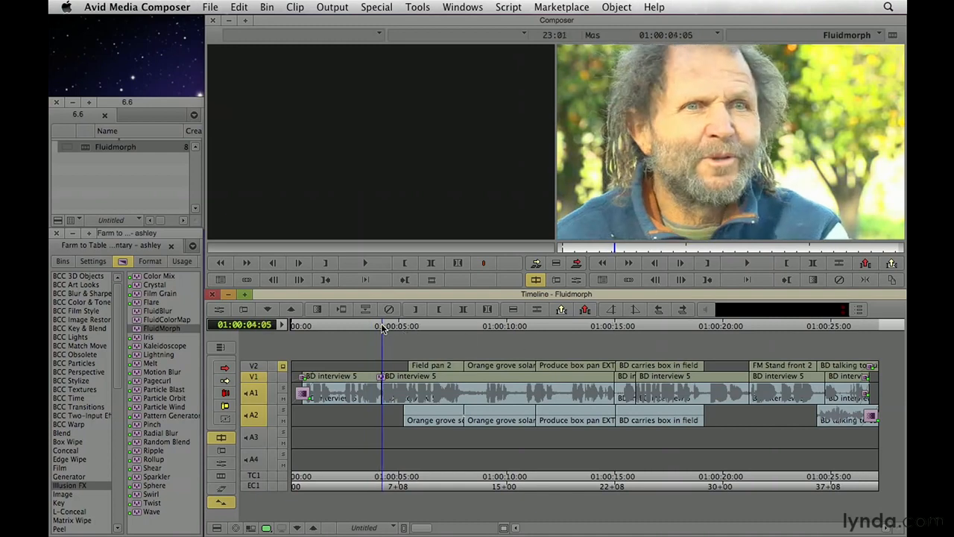
{"action": "left_click", "coordinate": [223, 311]}
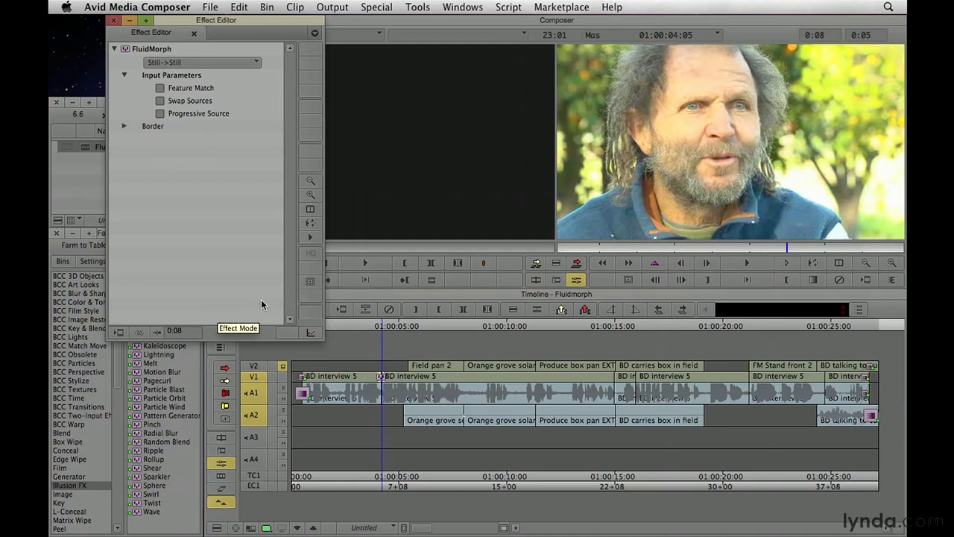
{"action": "left_click", "coordinate": [240, 66]}
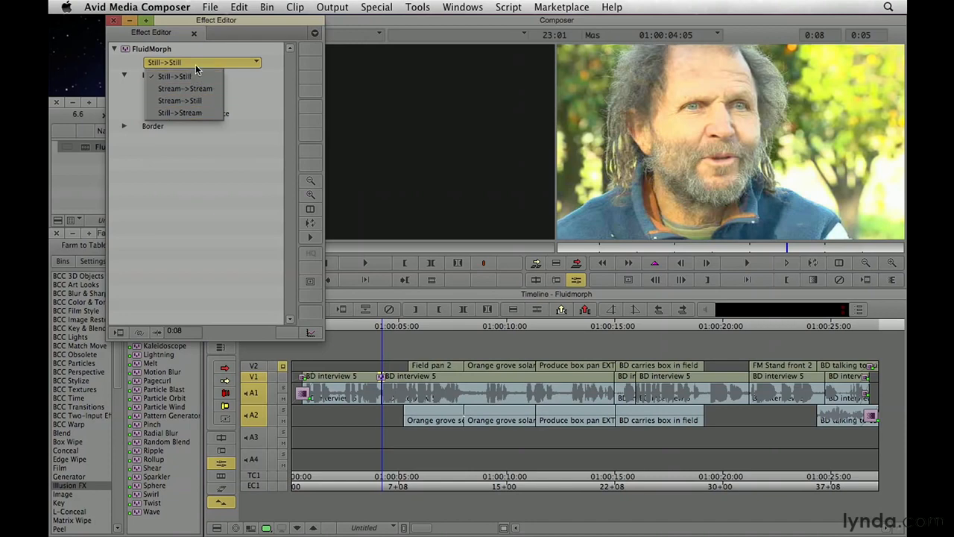
{"action": "left_click", "coordinate": [211, 178]}
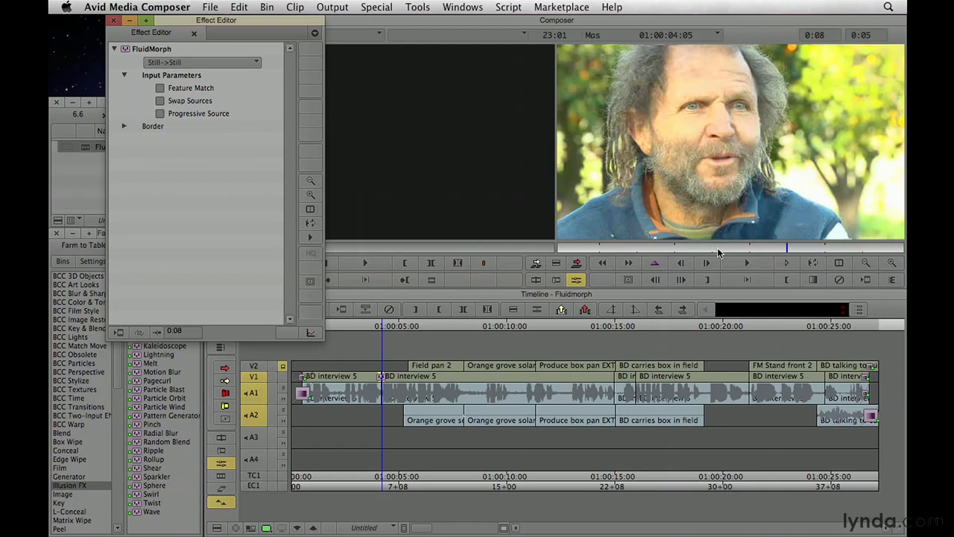
Step: Scrub back and forth within the FluidMorph transition to inspect how the two interview shots blend
{"action": "left_click_drag", "start_coordinate": [739, 243], "coordinate": [664, 251]}
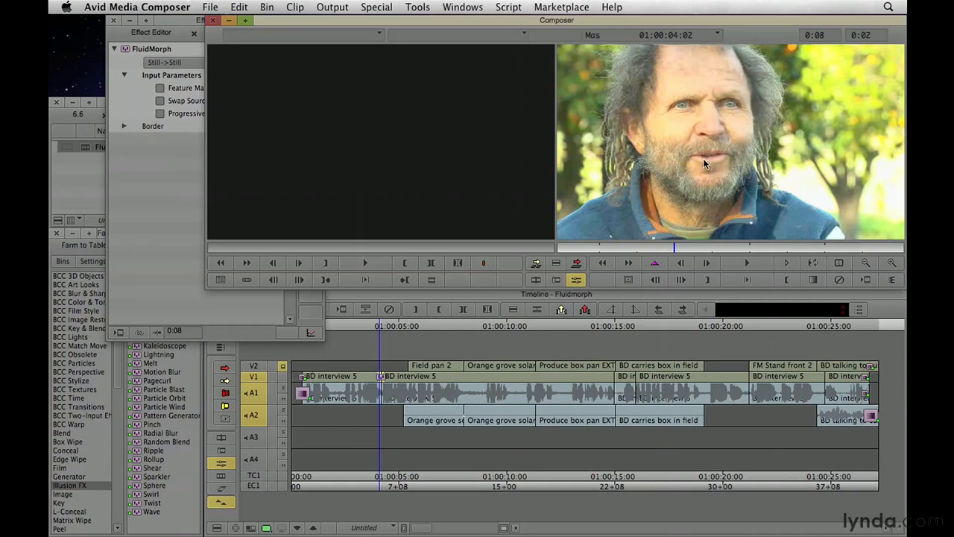
{"action": "left_click_drag", "start_coordinate": [683, 249], "coordinate": [814, 252]}
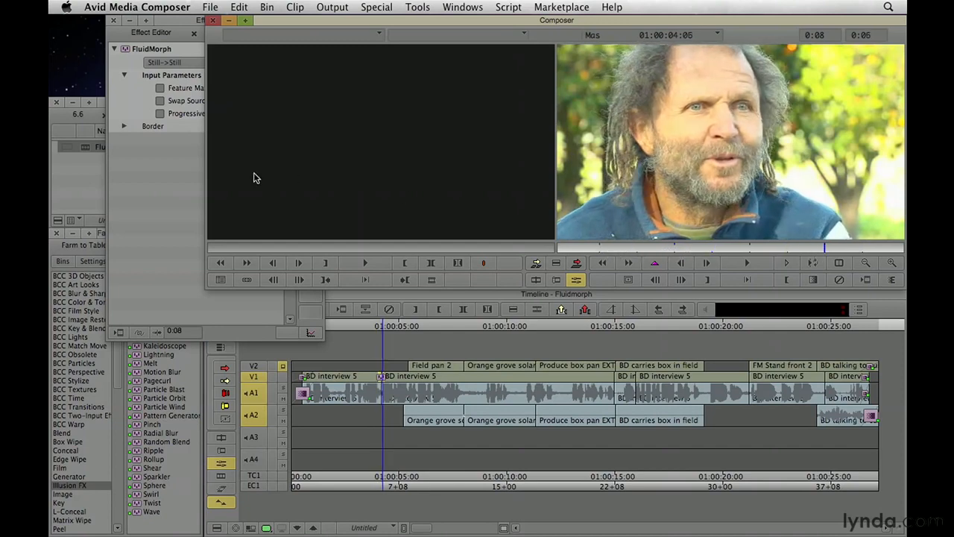
{"action": "left_click", "coordinate": [152, 174]}
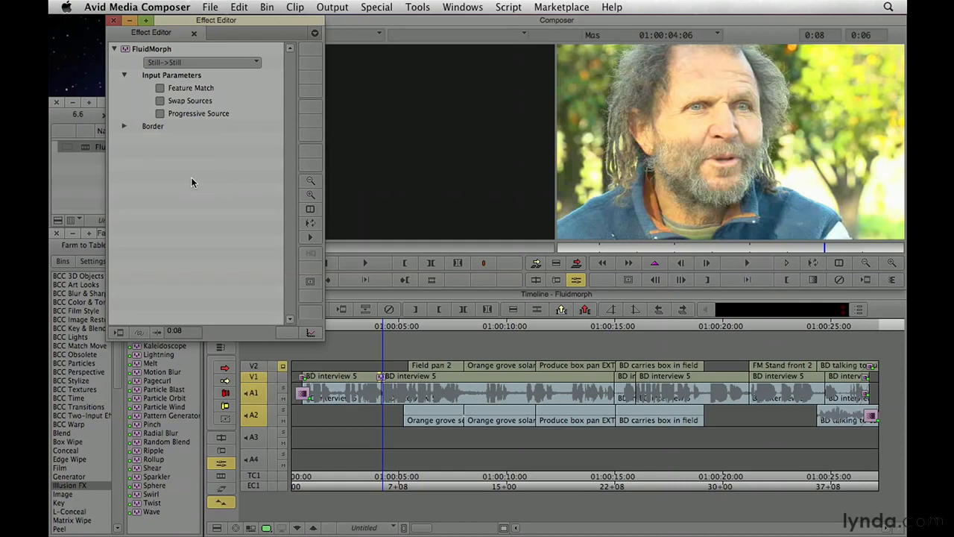
Step: Review the FluidMorph still and stream choices once more, keep Still->Still, and close the Effect Editor
{"action": "left_click", "coordinate": [226, 62]}
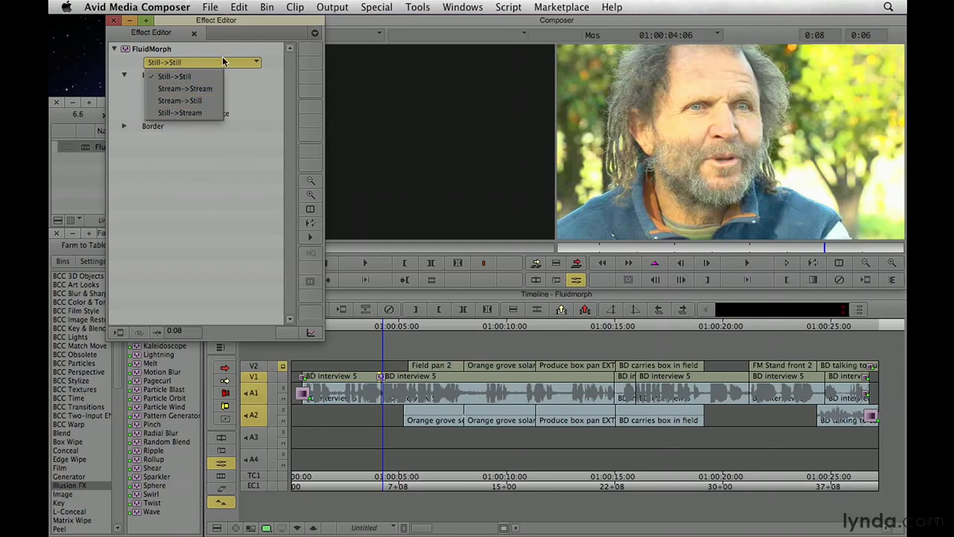
{"action": "left_click", "coordinate": [266, 63]}
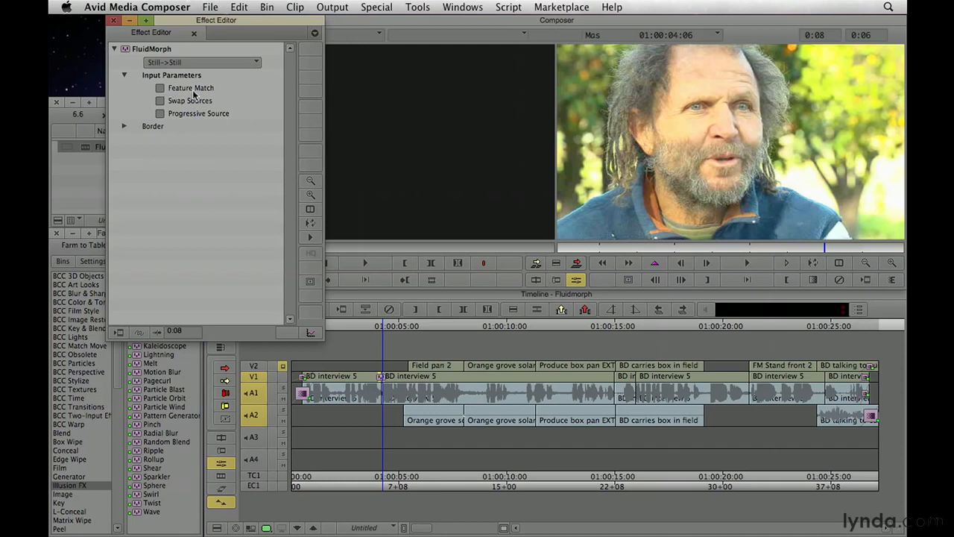
{"action": "left_click", "coordinate": [114, 23]}
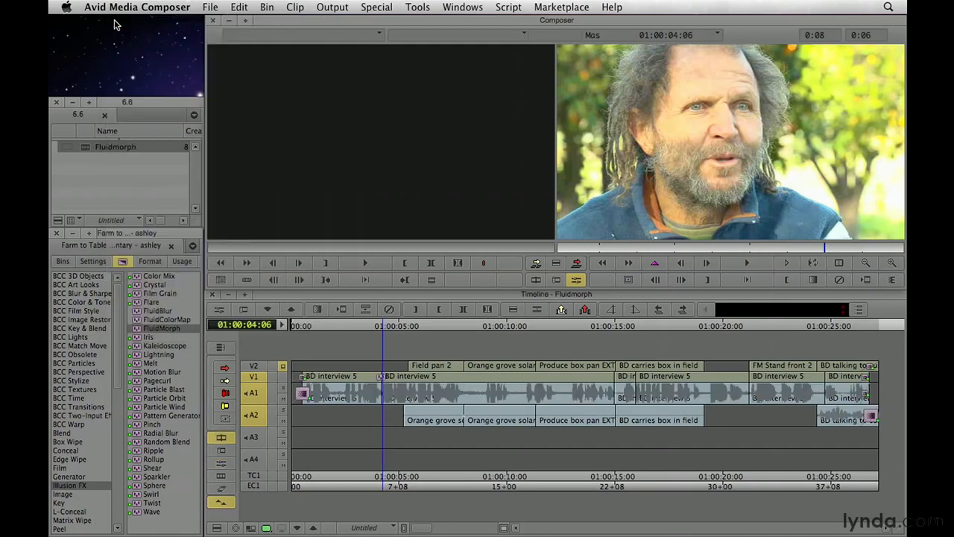
Step: Move the playhead back to 01:00:03:07, shortly before the FluidMorph transition
{"action": "left_click", "coordinate": [385, 328]}
{"action": "left_click_drag", "start_coordinate": [385, 328], "coordinate": [362, 325]}
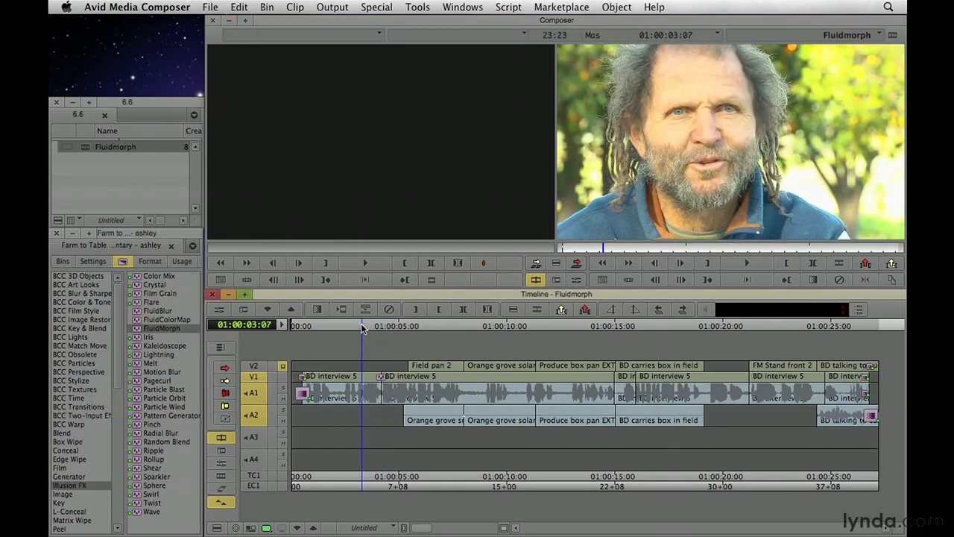